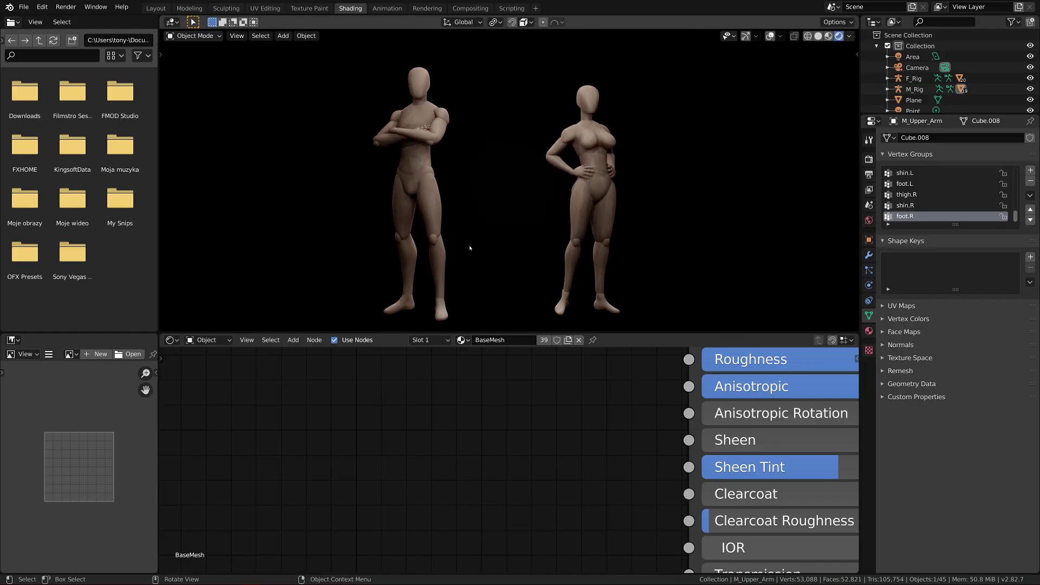
Step: Leave the camera view and select the male mannequin's stomach, chest and head pieces
click(155, 9)
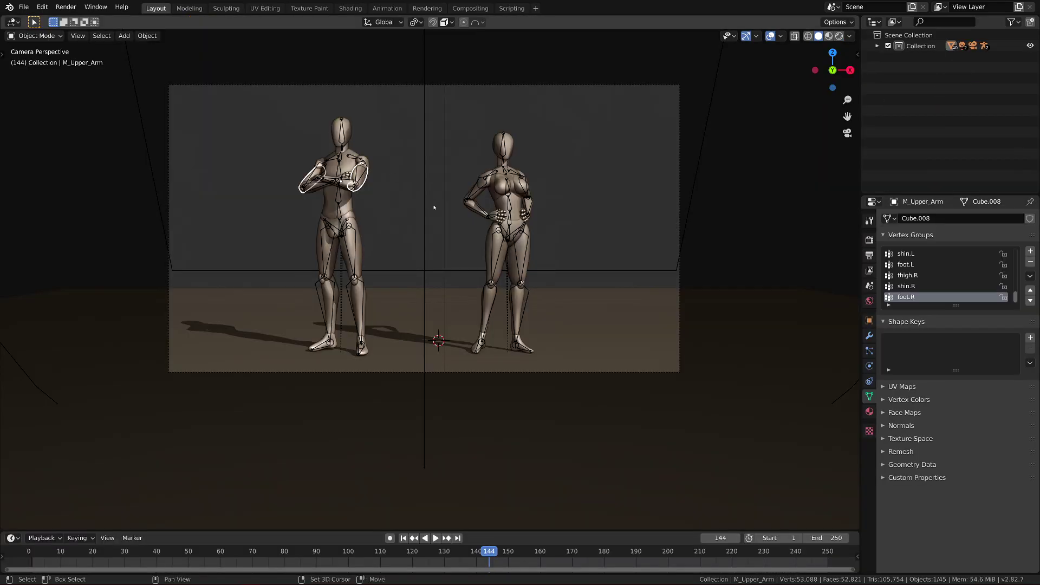
mouse_move(480, 247)
middle_down()
mouse_move(487, 252)
mouse_move(485, 214)
middle_up()
scroll(487, 252, down, 5)
scroll(549, 284, up, 4)
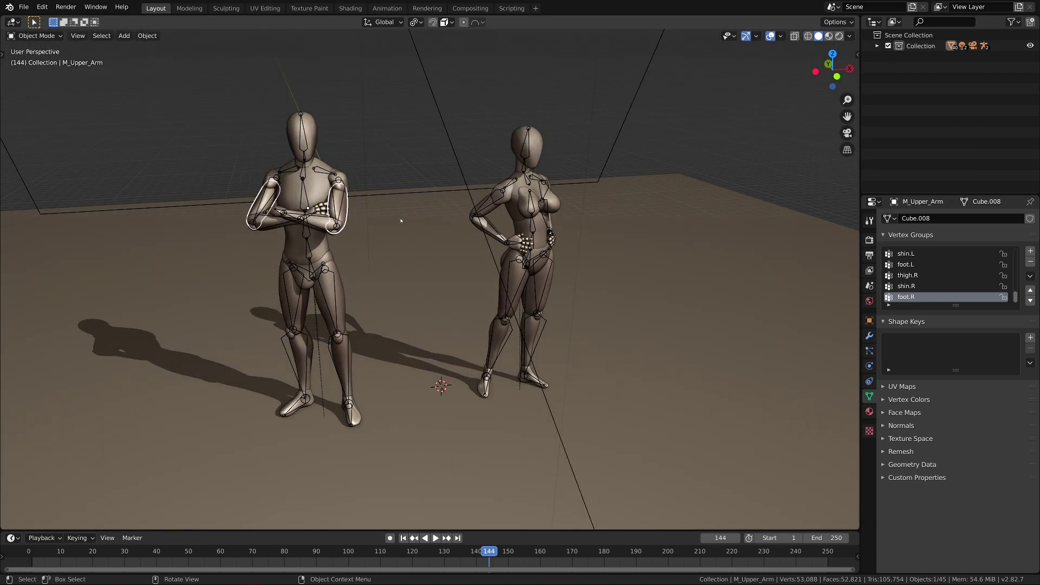
click(485, 214)
middle_drag(489, 236, 455, 244)
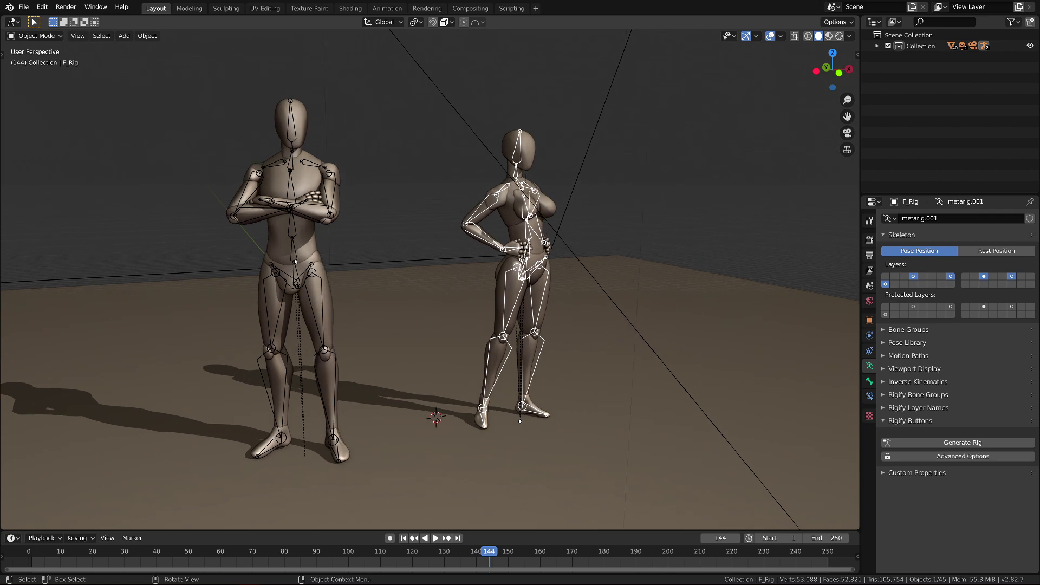
click(286, 246)
click(302, 181)
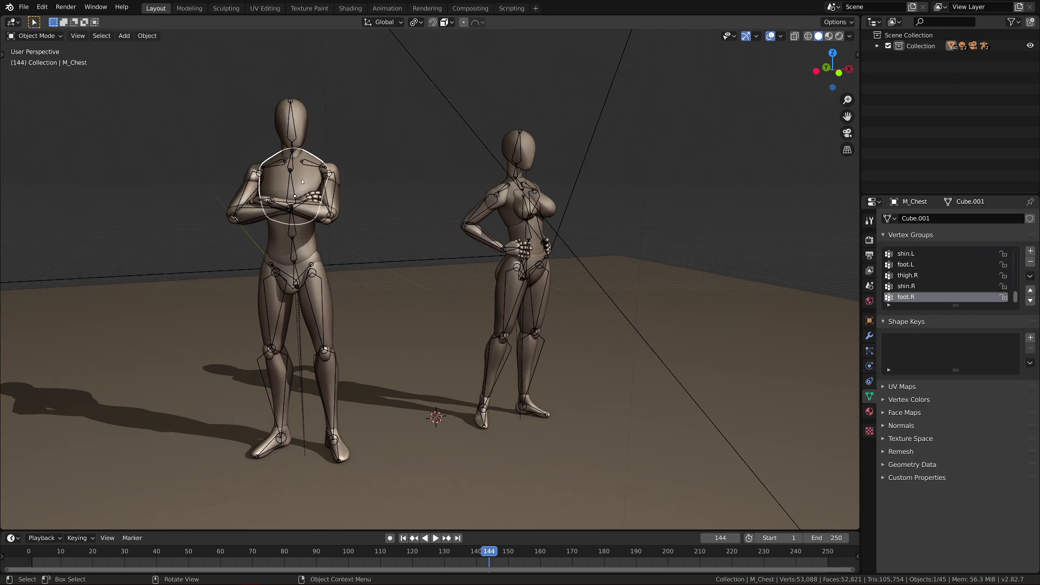
click(303, 138)
Step: Select the female mannequin's head and thigh, then put F_Rig into Edit Mode
middle_drag(303, 137, 371, 213)
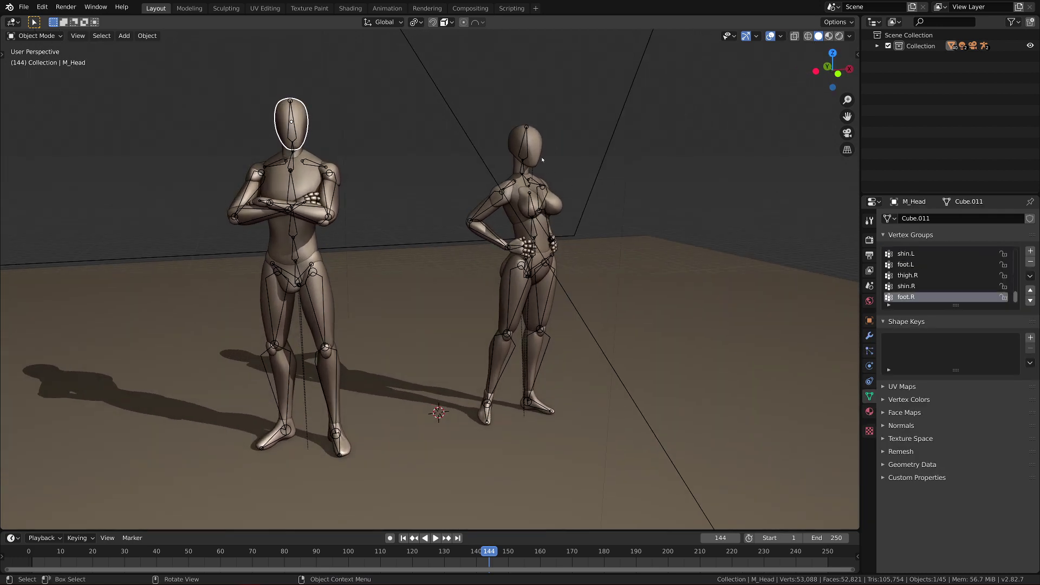
click(528, 145)
alt+middle_drag(528, 145, 532, 140)
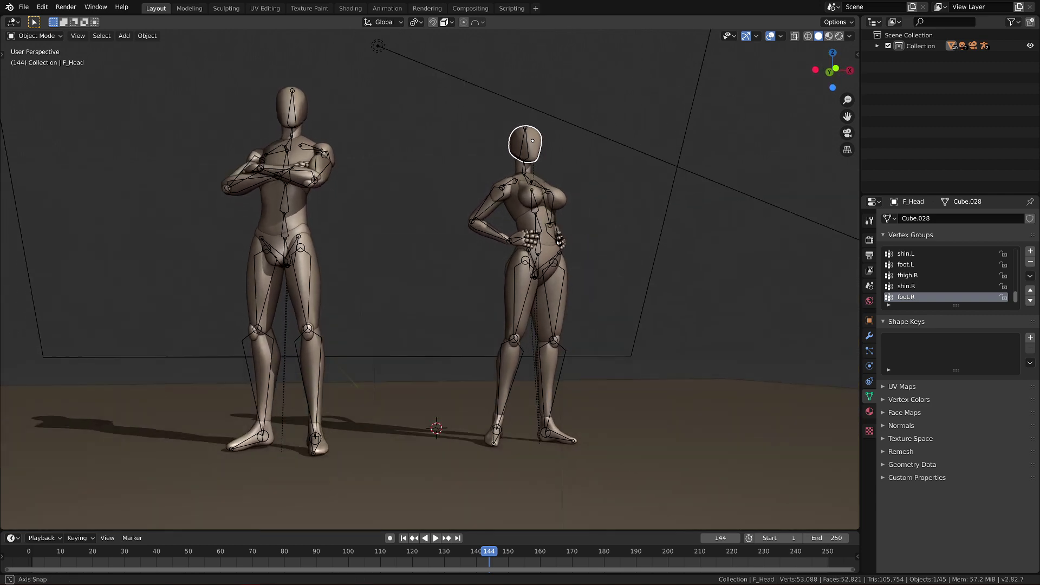
middle_drag(563, 240, 511, 270)
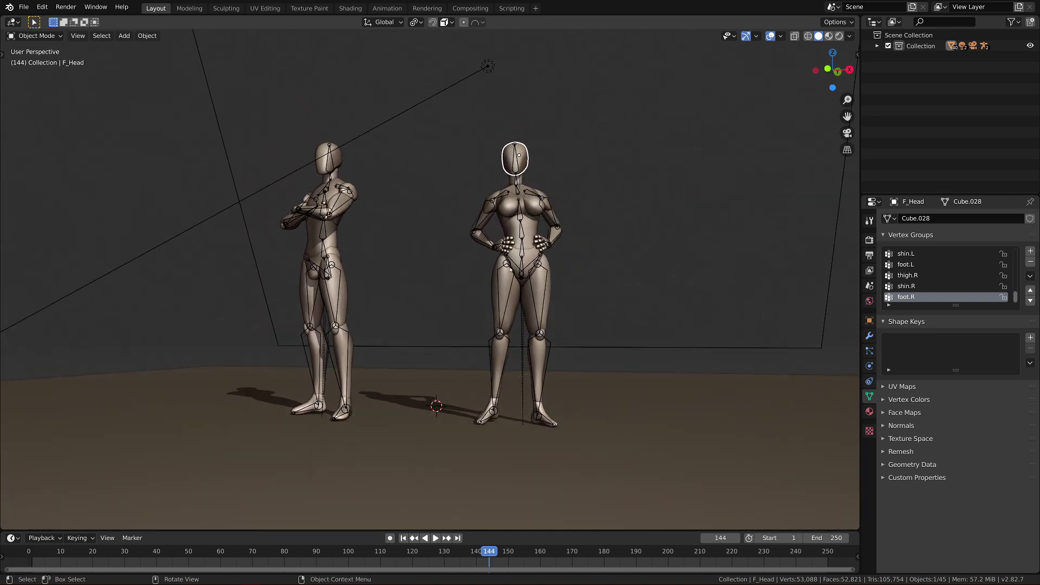
click(507, 307)
middle_drag(507, 306, 520, 421)
click(515, 344)
key(Tab)
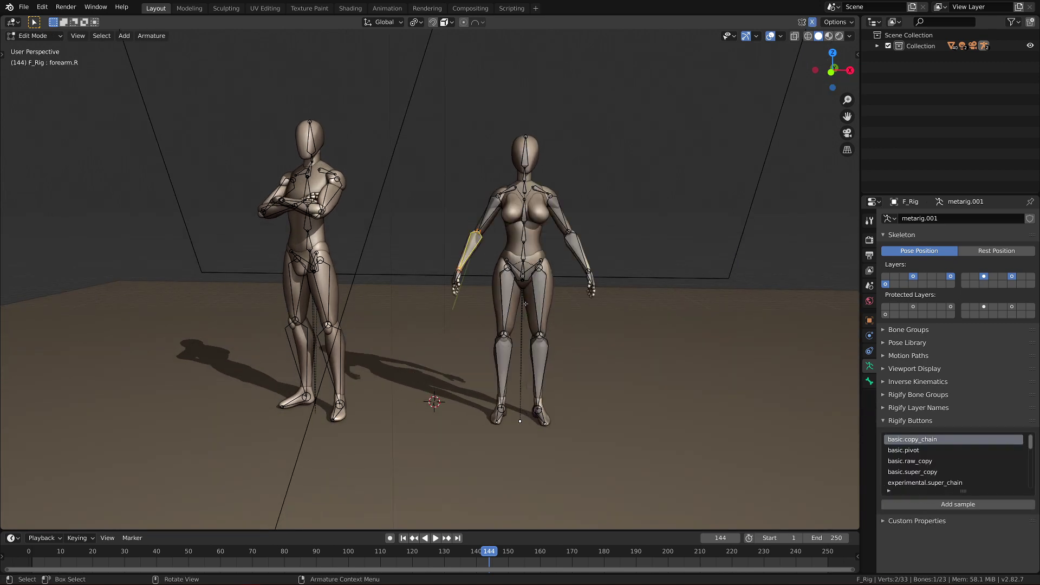
Step: Take F_Rig out of Edit Mode and put M_Rig into Edit Mode
middle_drag(526, 303, 520, 296)
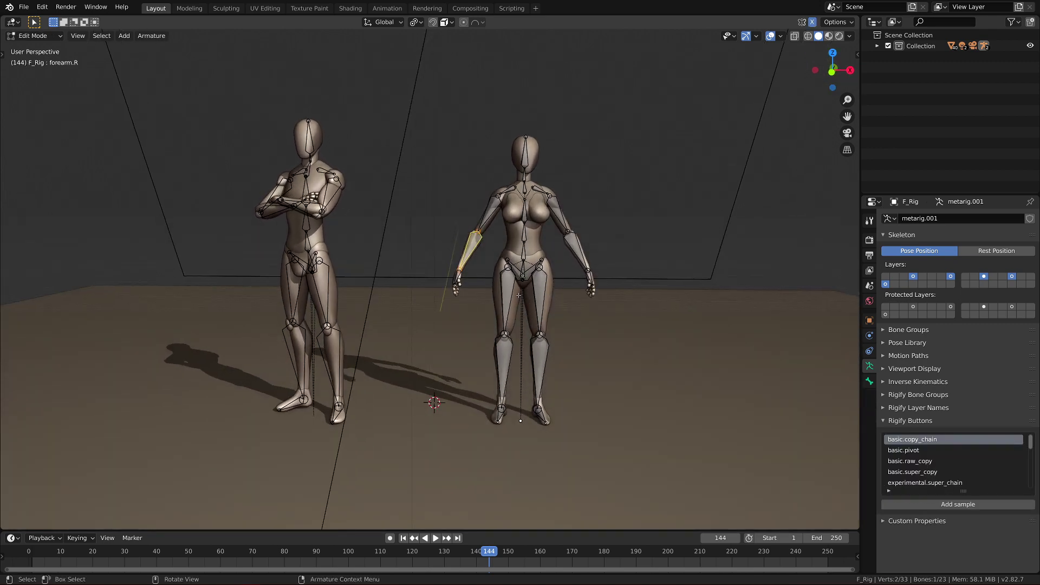
key(Tab)
middle_drag(469, 249, 330, 226)
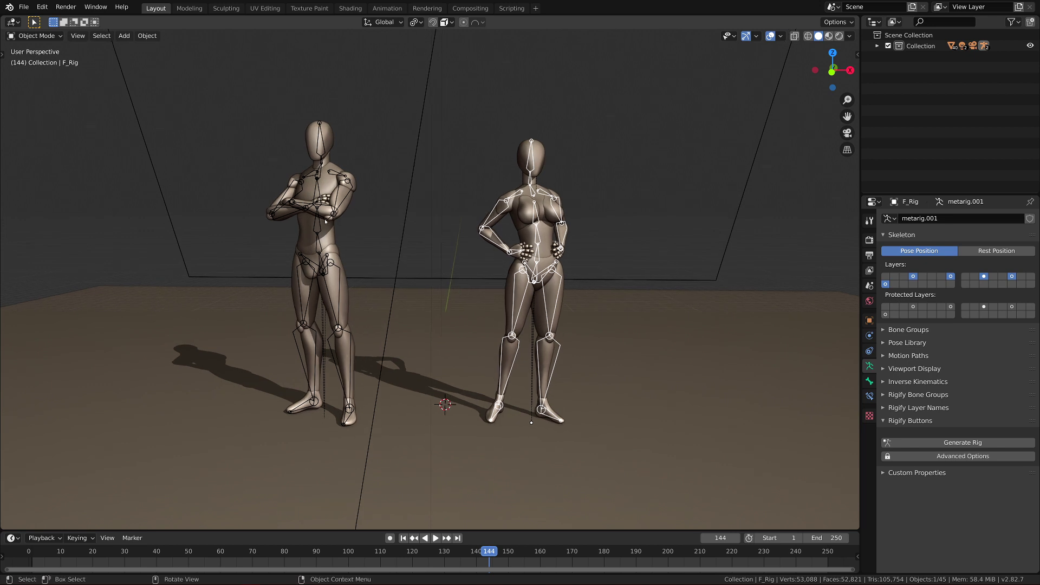
click(324, 419)
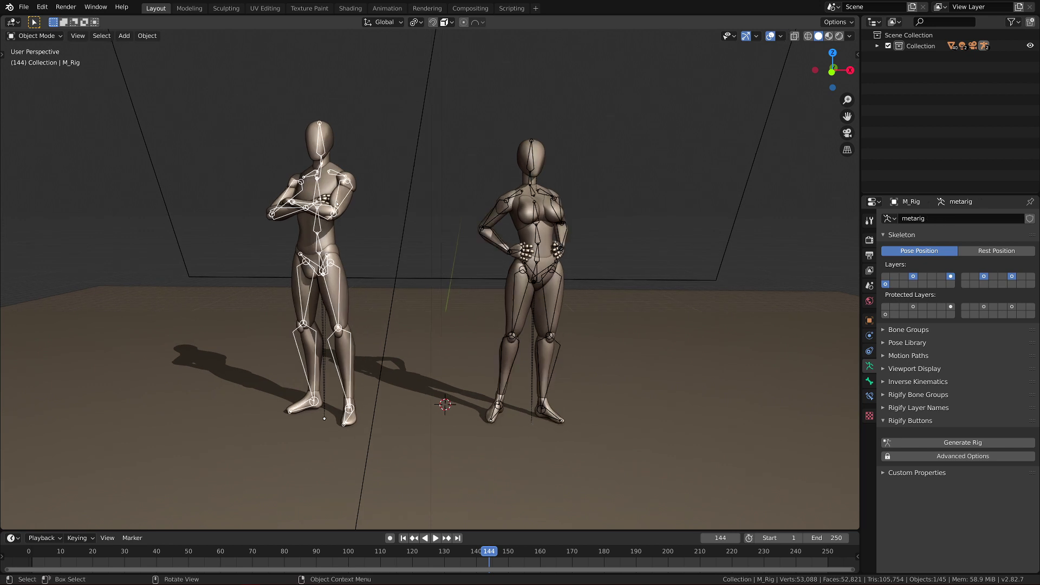
key(Tab)
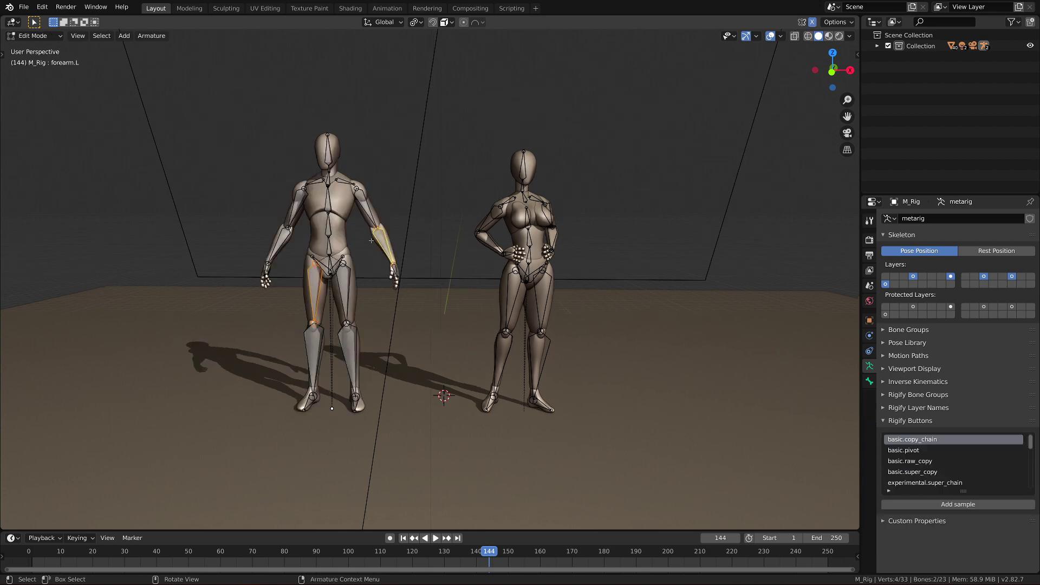
Step: Toggle M_Rig's Edit Mode from a front view, restore its crossed-arms pose, and deselect it
mouse_move(422, 243)
middle_down()
mouse_move(396, 226)
mouse_move(411, 287)
mouse_move(418, 244)
middle_up()
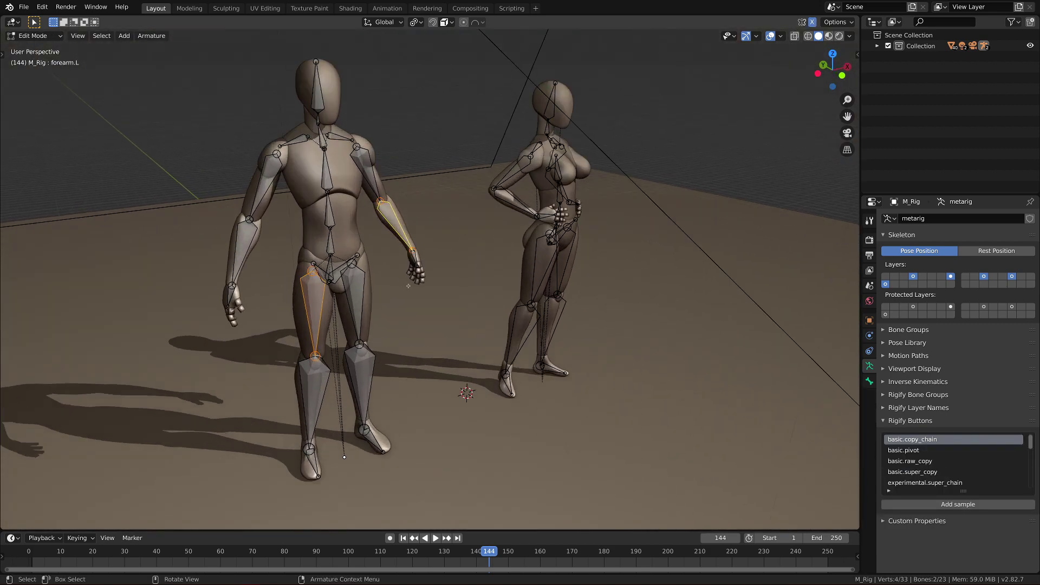
scroll(418, 244, up, 5)
key(Tab)
mouse_move(428, 204)
middle_down()
mouse_move(466, 216)
mouse_move(623, 488)
mouse_move(438, 154)
mouse_move(576, 143)
middle_up()
key(Tab)
scroll(577, 144, down, 2)
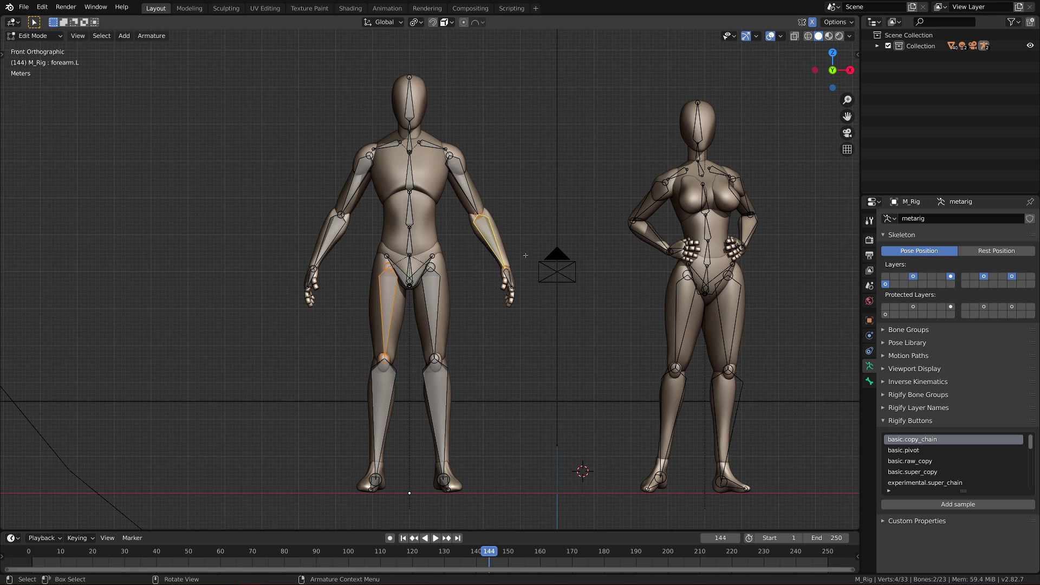
scroll(524, 254, down, 1)
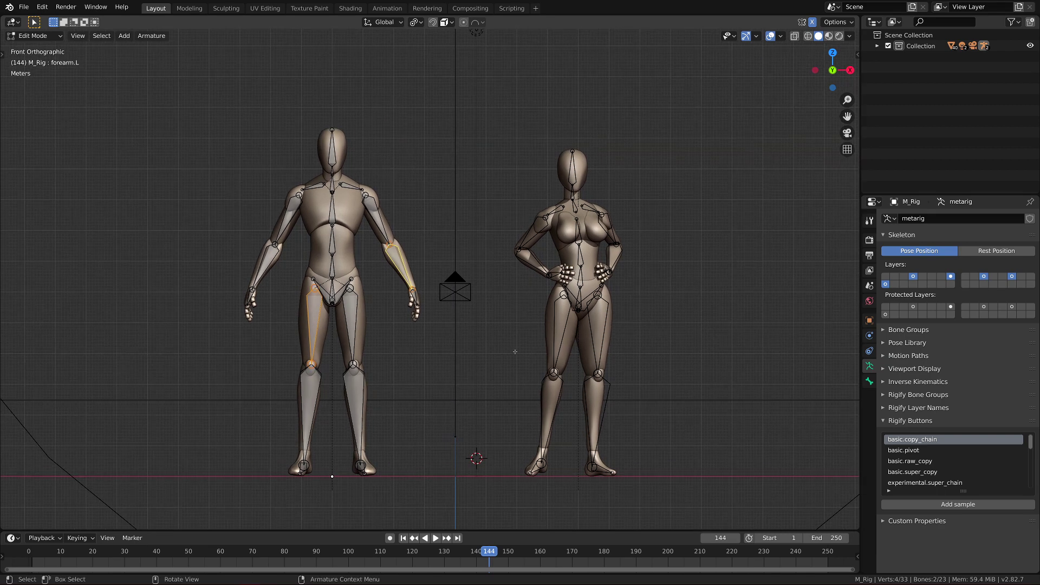
key(Tab)
key(alt+a)
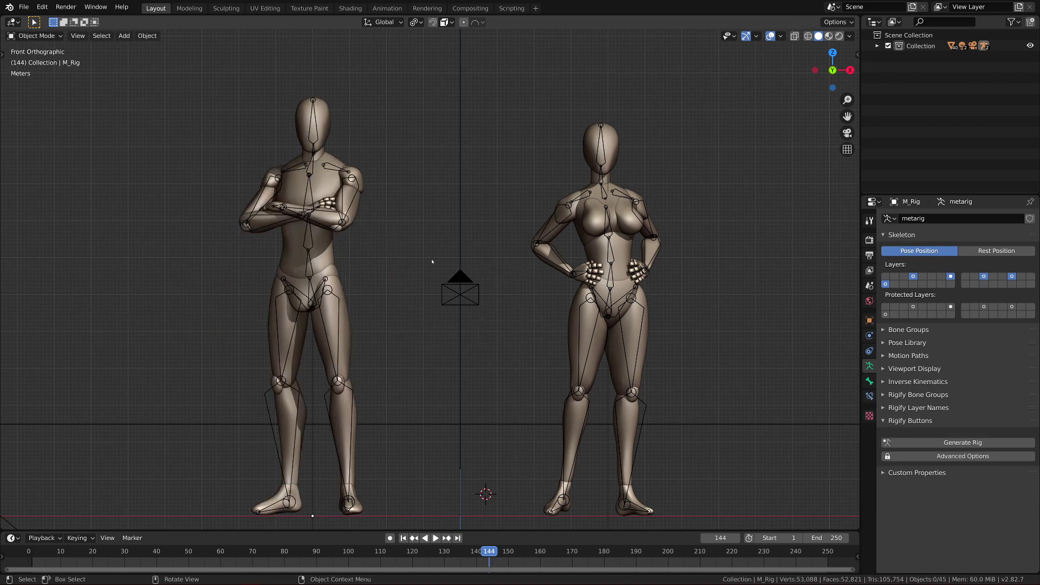
mouse_move(431, 260)
middle_down()
mouse_move(497, 287)
mouse_move(423, 264)
mouse_move(520, 244)
middle_up()
Step: Snap to the right-side view from the View pie menu, then orbit back into perspective
key(grave)
click(615, 251)
mouse_move(448, 290)
middle_down()
mouse_move(372, 449)
mouse_move(375, 433)
mouse_move(543, 343)
mouse_move(528, 339)
middle_up()
scroll(455, 390, up, 5)
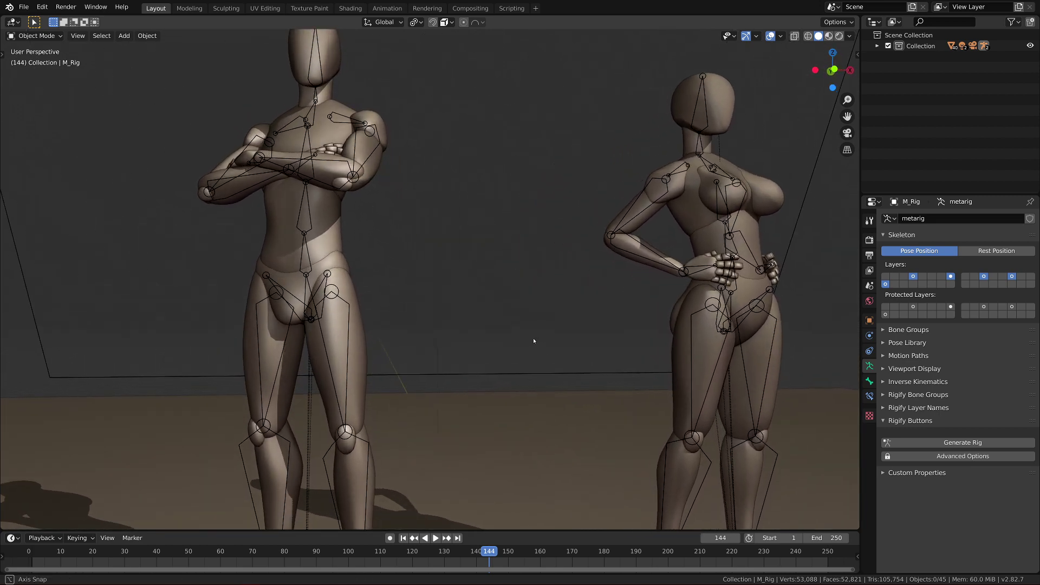
scroll(526, 337, down, 4)
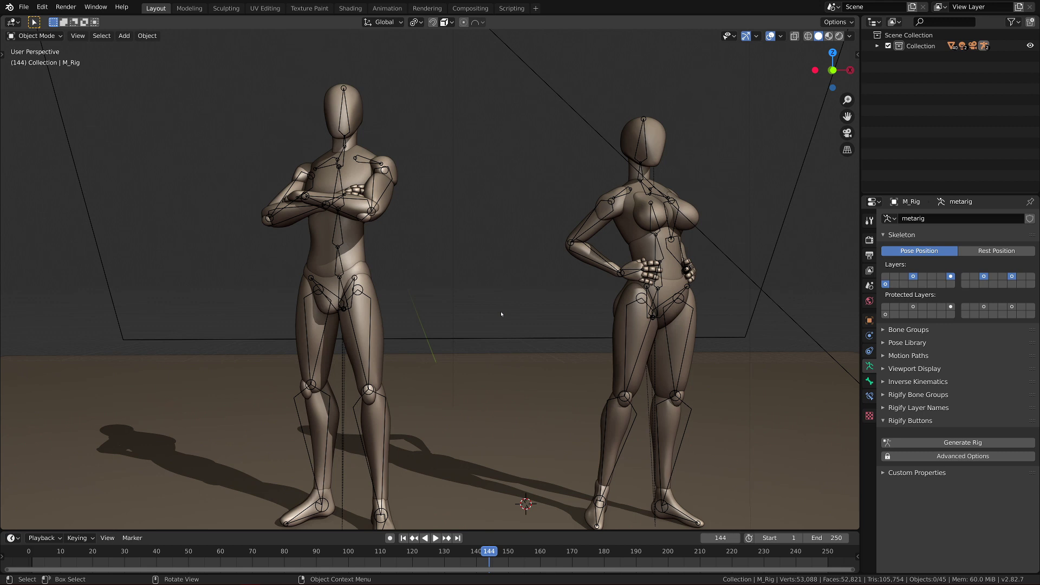
scroll(501, 314, down, 3)
Step: Switch the viewport to Rendered shading and hide the bone and gizmo overlays
middle_drag(492, 325, 480, 349)
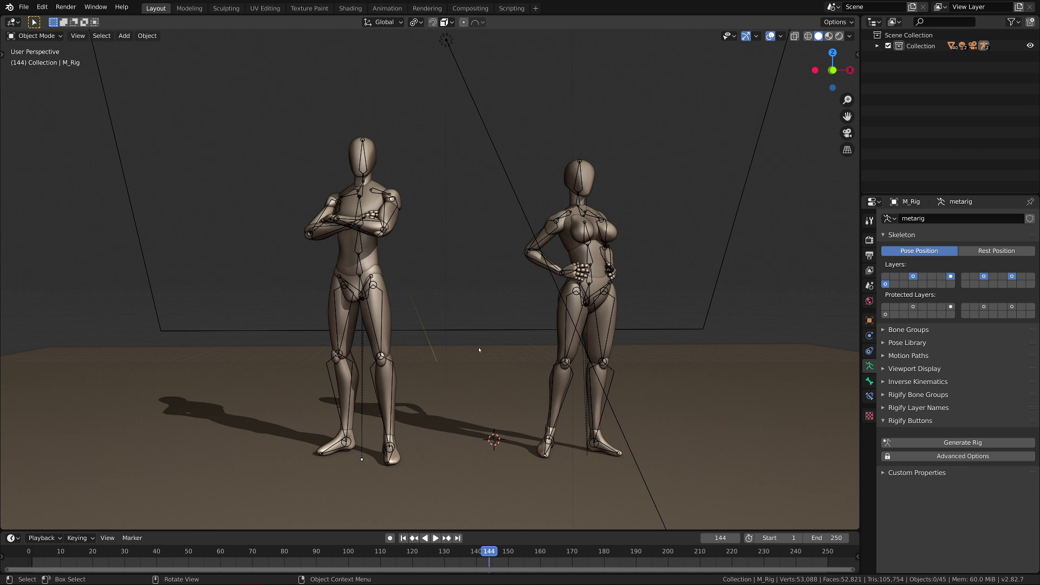
click(839, 36)
key(shift+alt+z)
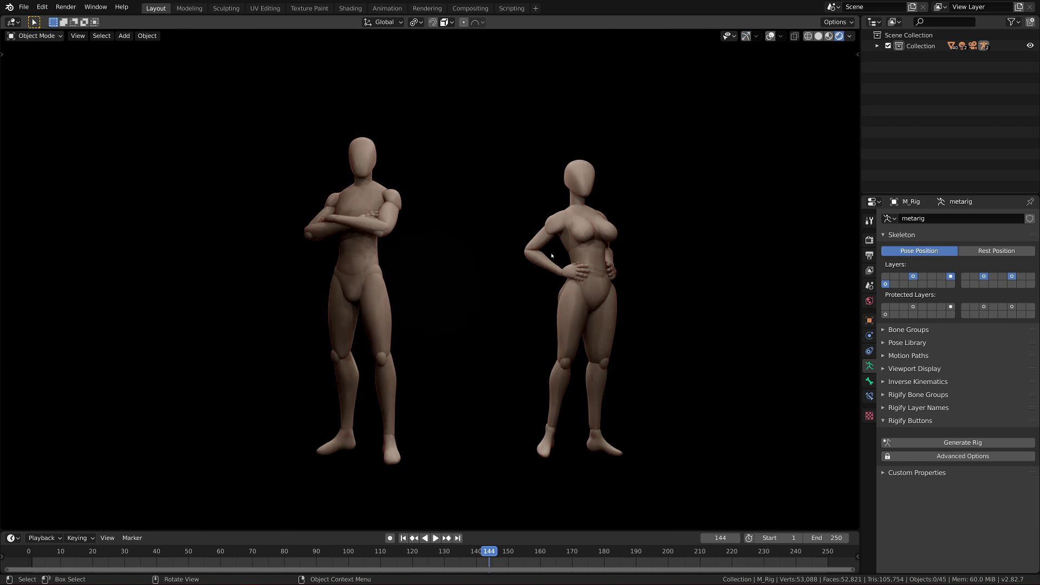
key(ctrl)
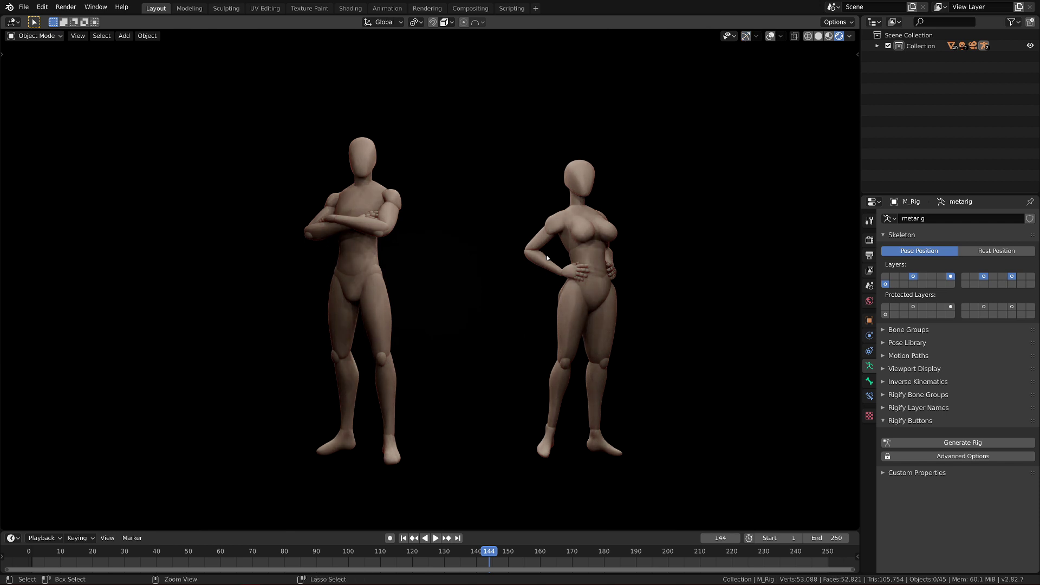